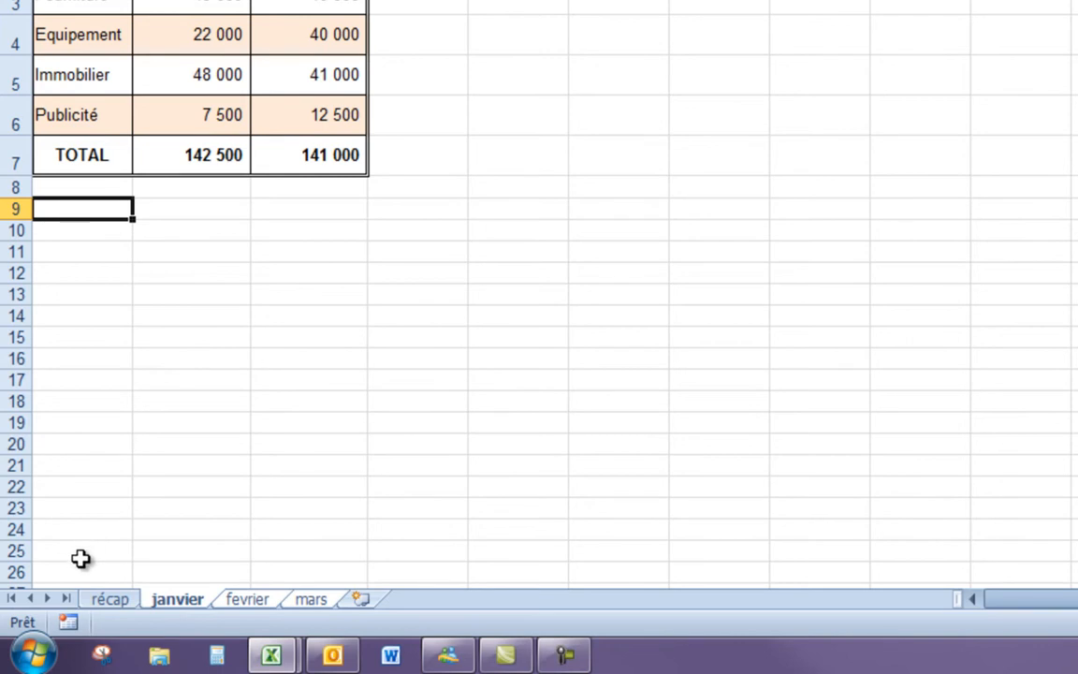
# - Look at the récap and janvier sheets, and insert two blank worksheets after the mars sheet
pyautogui.click(101, 611)
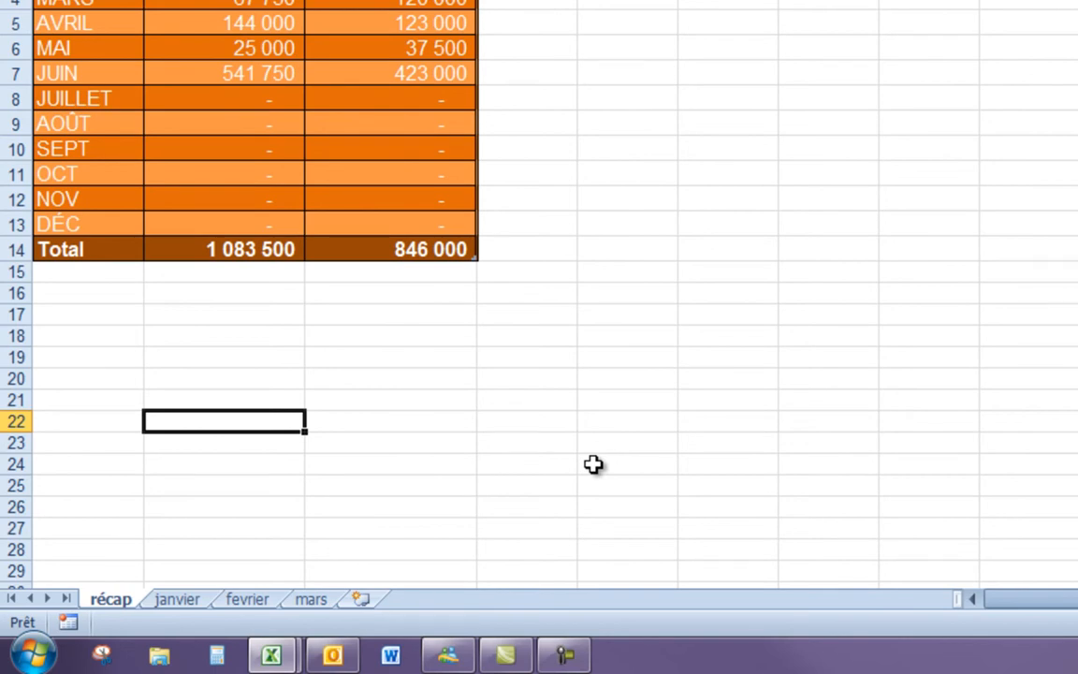
pyautogui.click(182, 600)
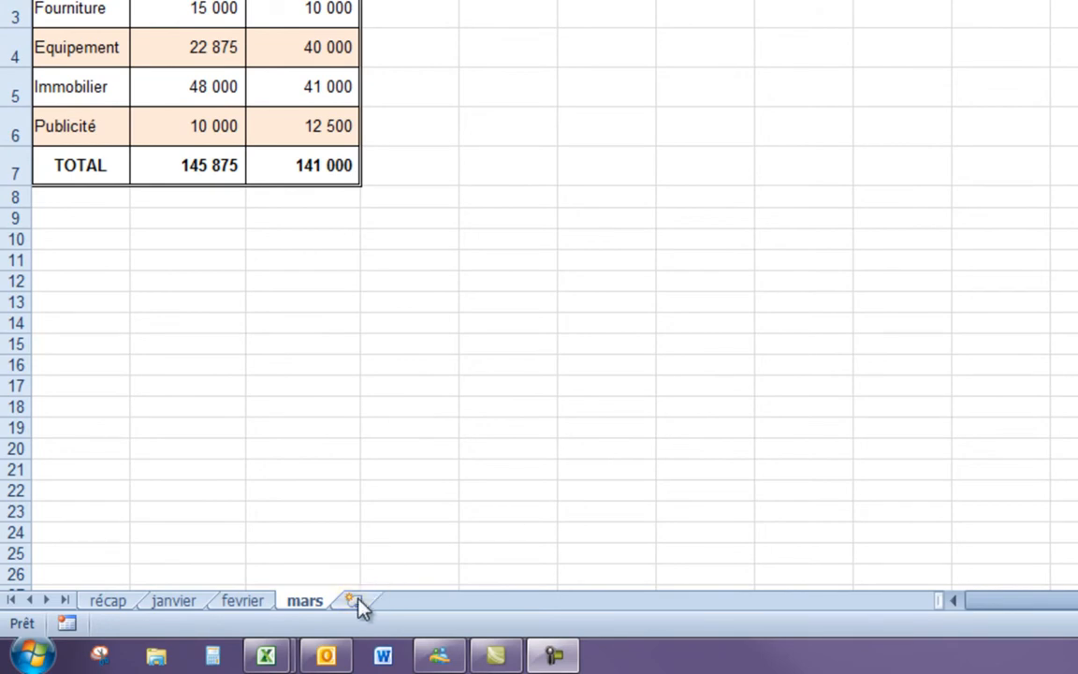
pyautogui.click(360, 600)
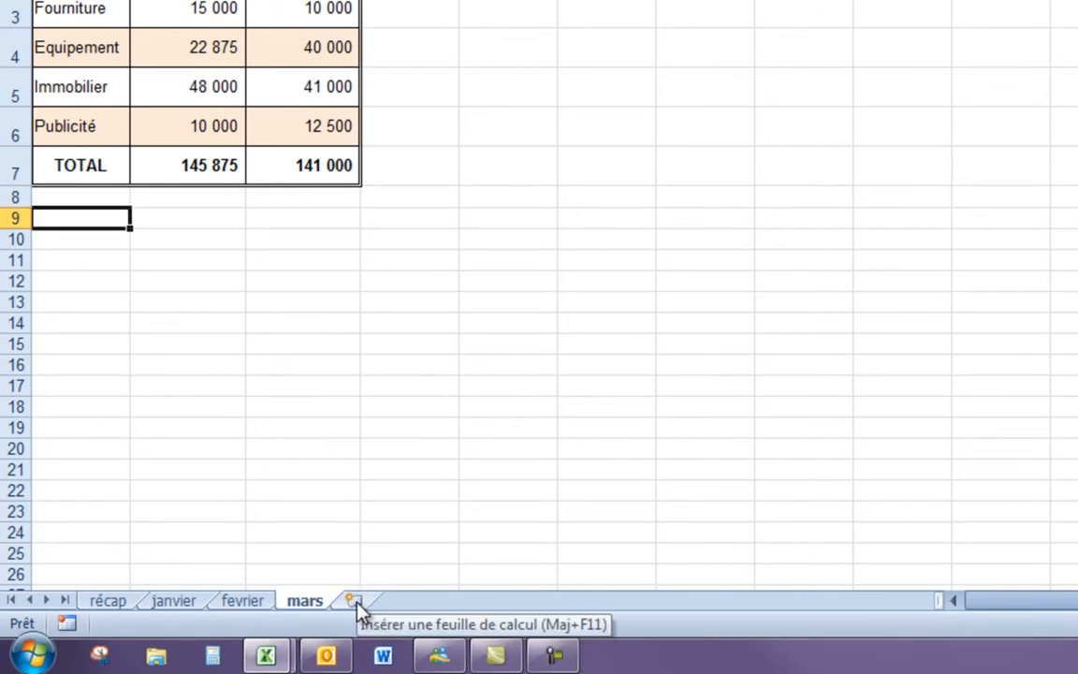
pyautogui.click(358, 604)
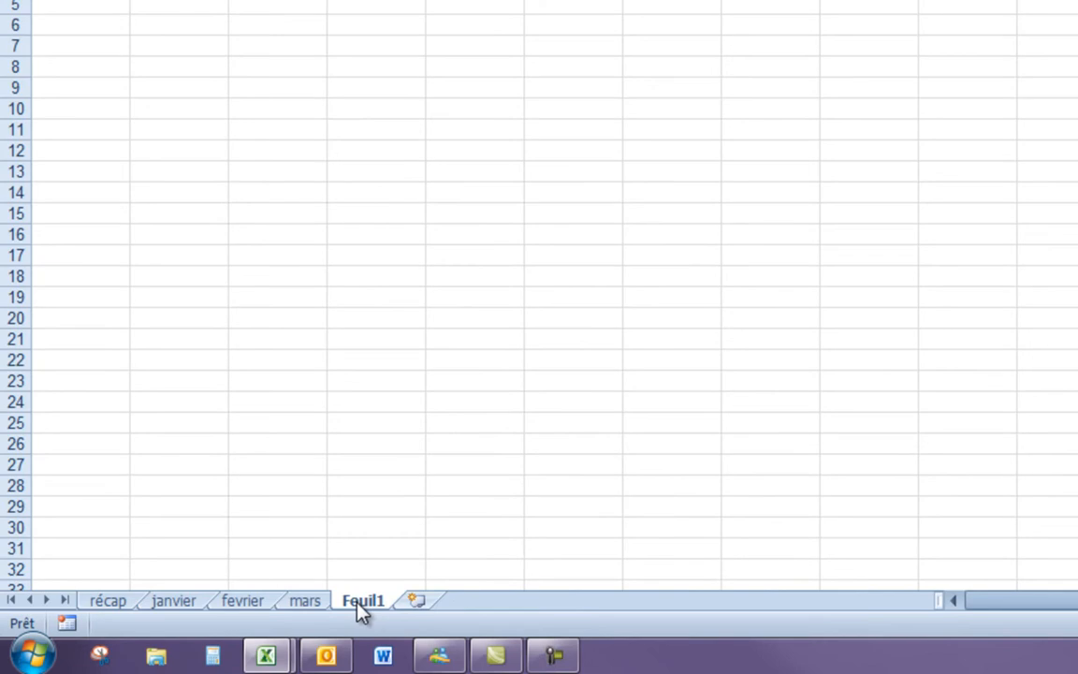
pyautogui.click(424, 608)
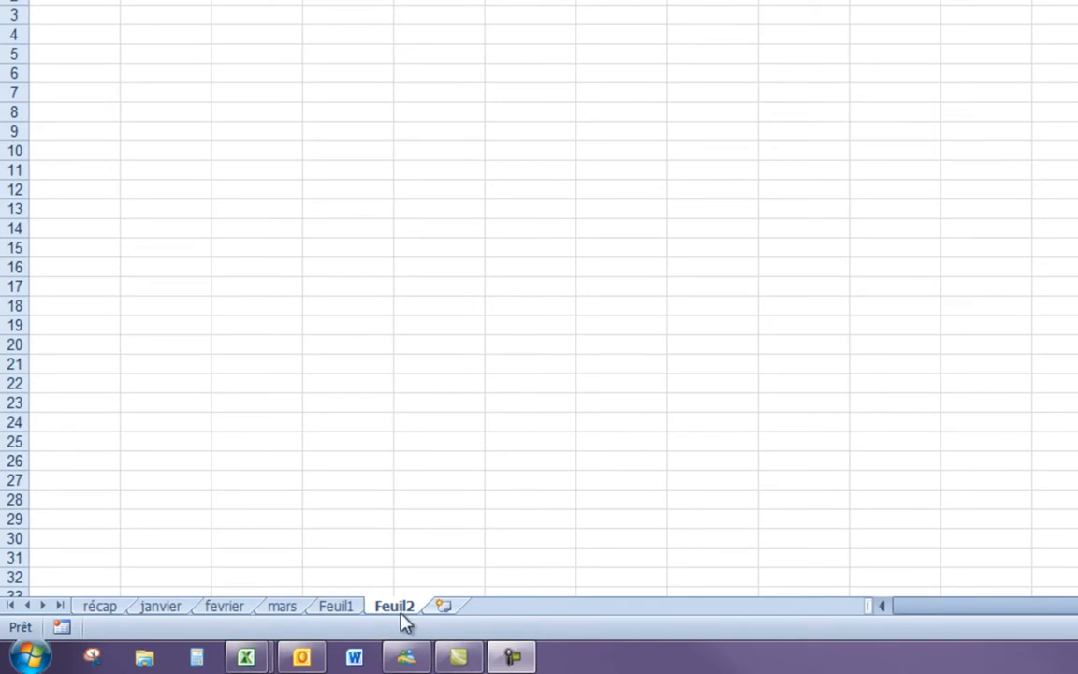
# - Rename the second new worksheet, Feuil2, as avril
pyautogui.doubleClick(394, 606)
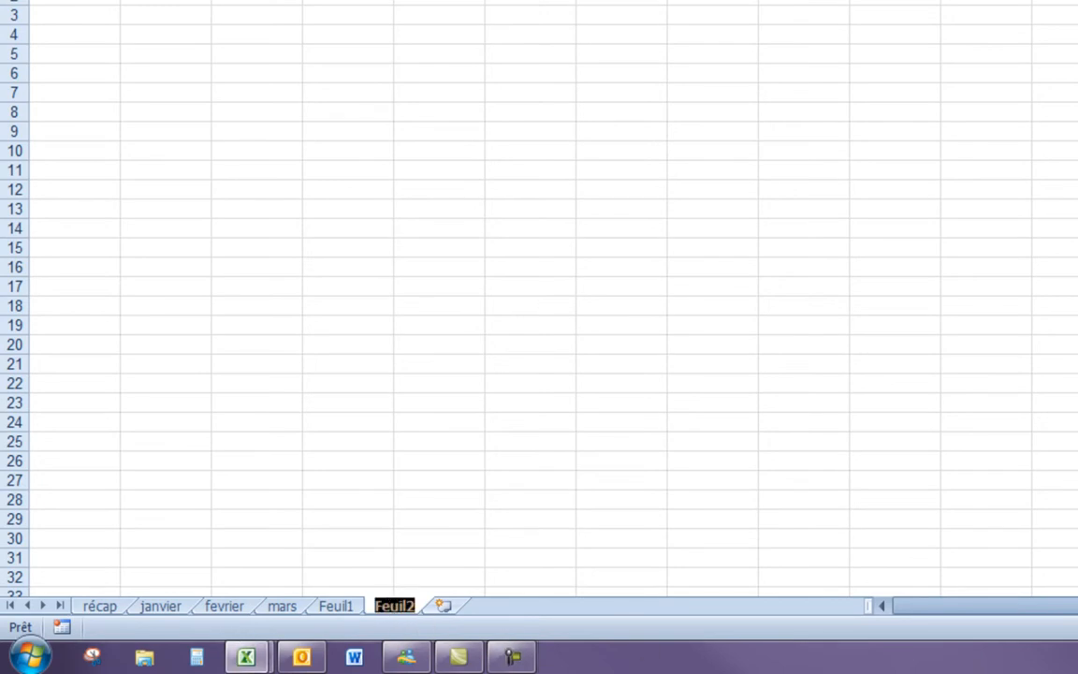
pyautogui.write('avril')
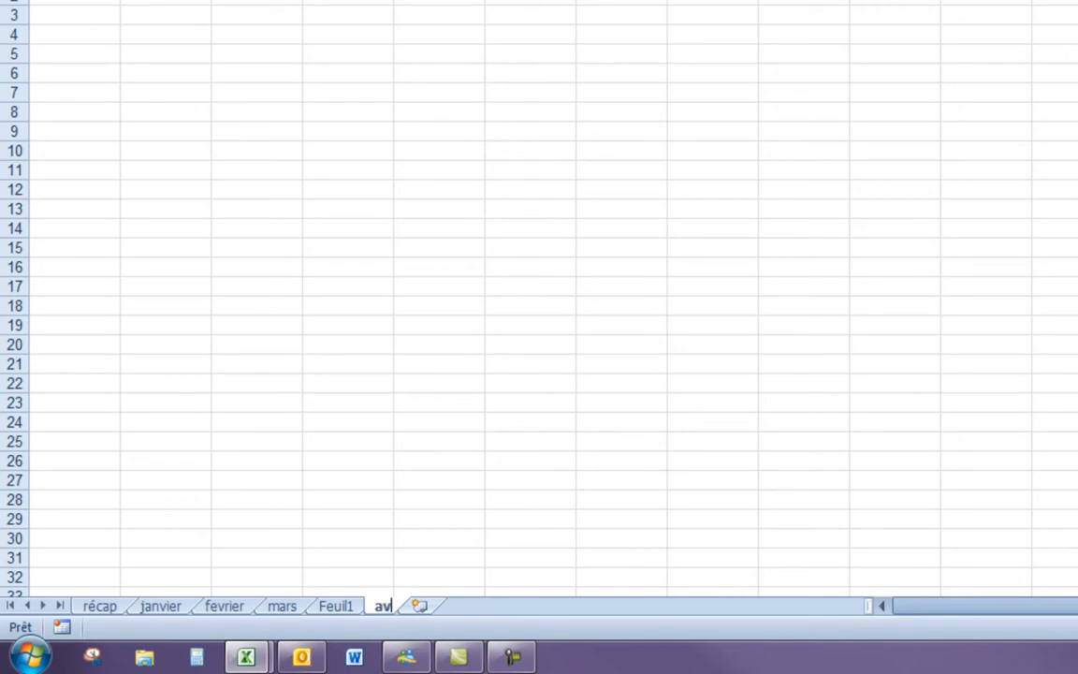
pyautogui.press('Return')
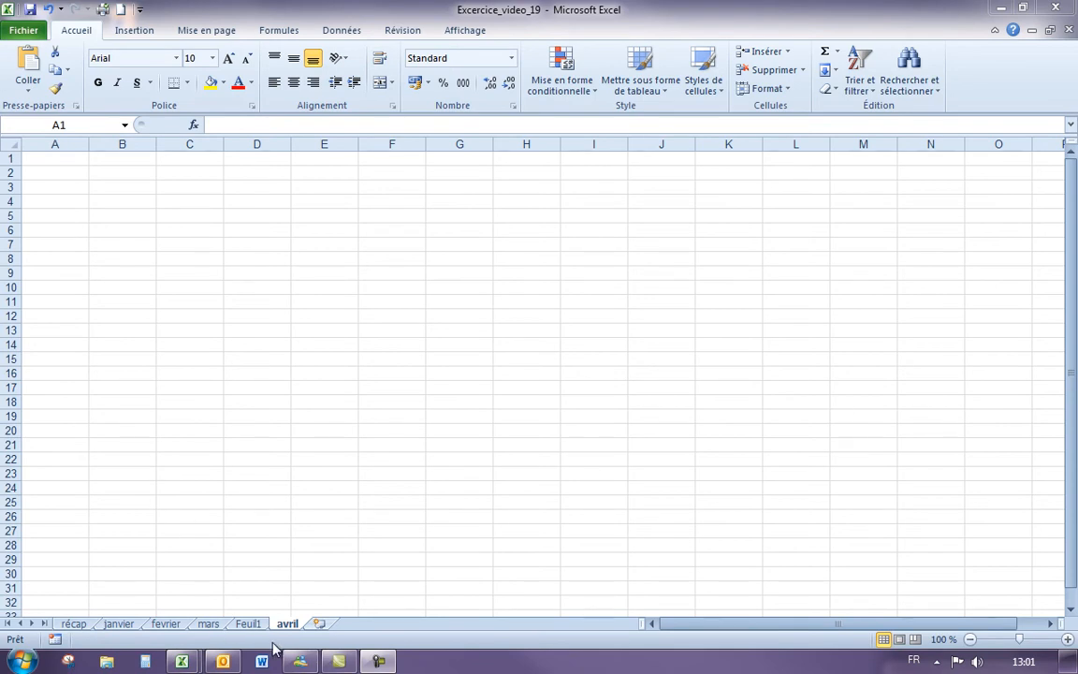
# - Enter the text "test" in cell B2 of the Feuil1 sheet
pyautogui.click(244, 626)
pyautogui.click(247, 624)
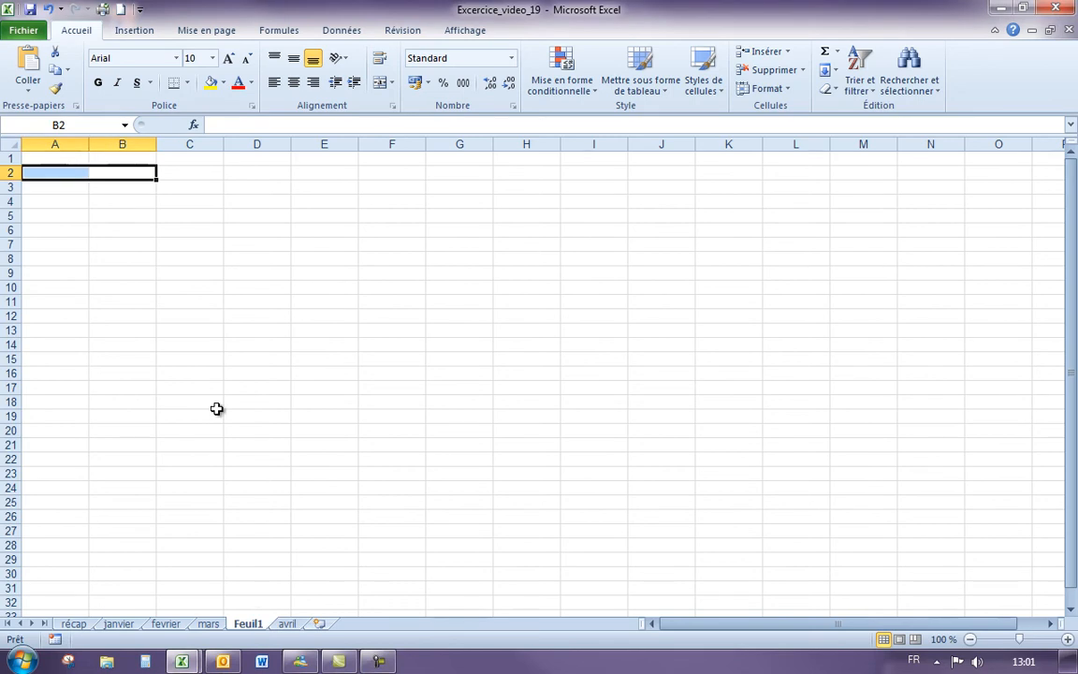
pyautogui.write('test')
pyautogui.press('Return')
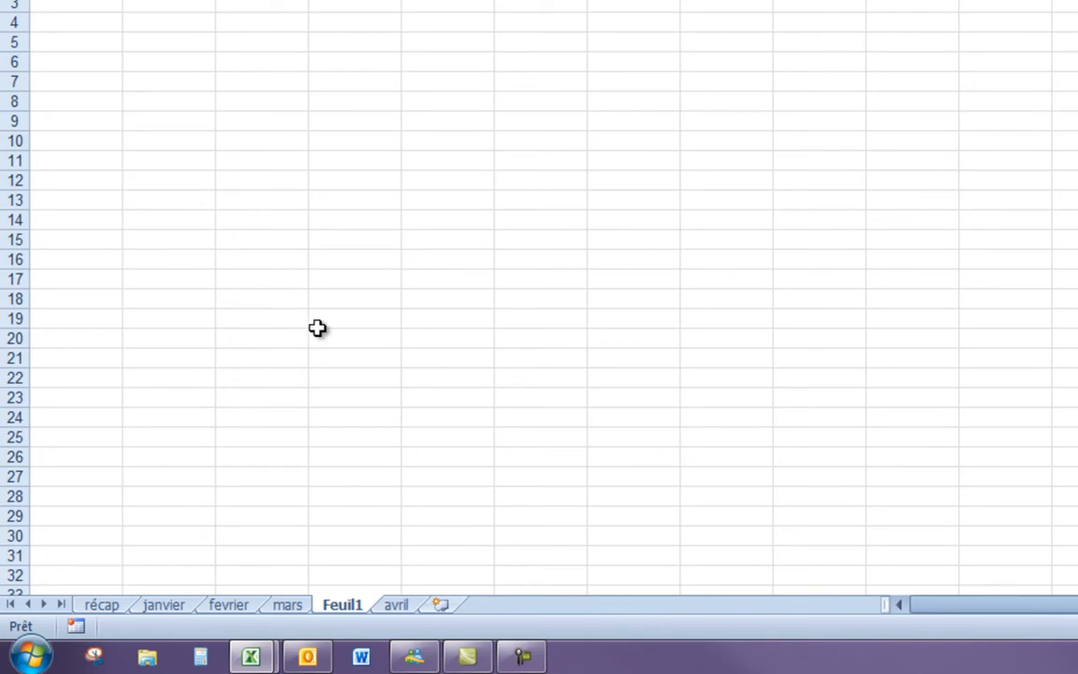
# - Delete the Feuil1 worksheet together with the data it contains
pyautogui.rightClick(349, 611)
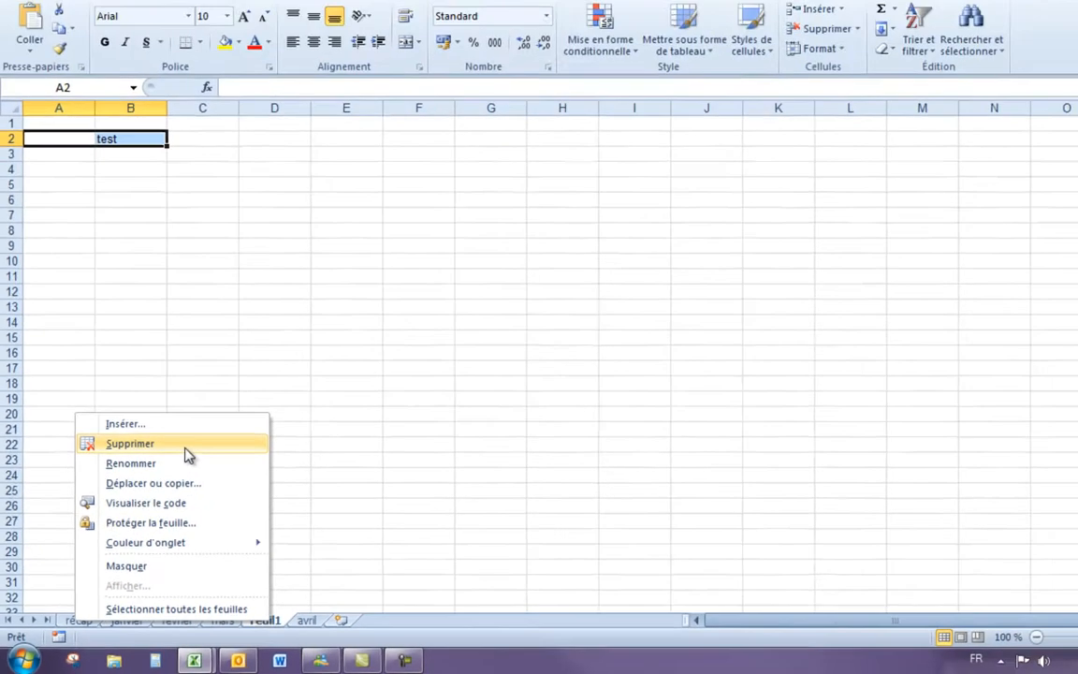
pyautogui.click(236, 379)
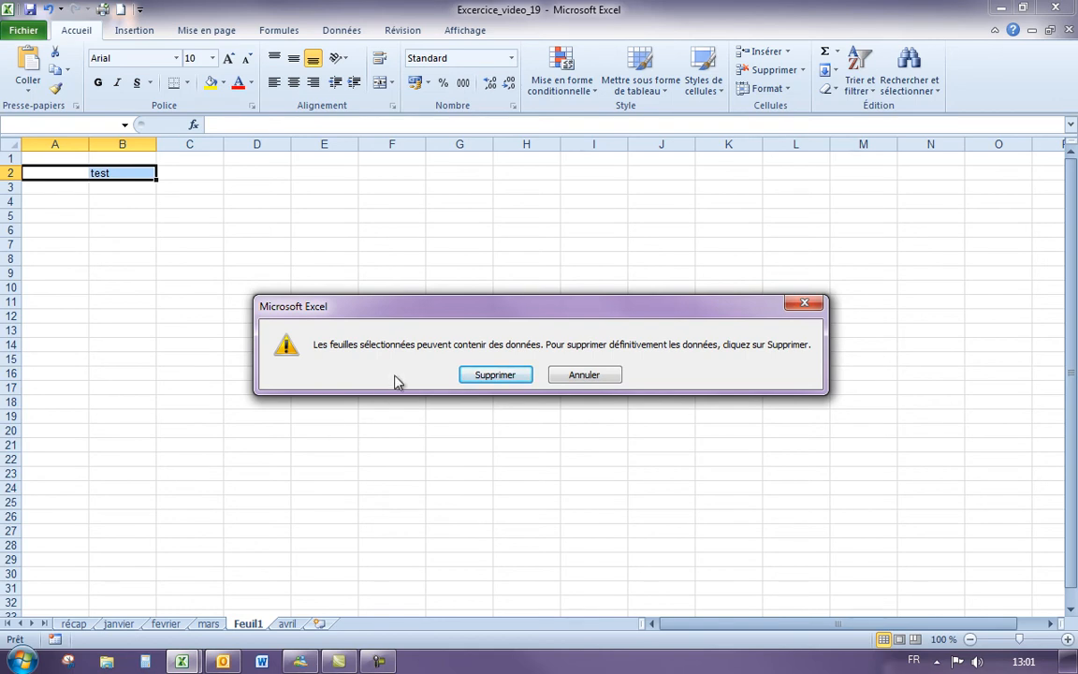
pyautogui.click(495, 374)
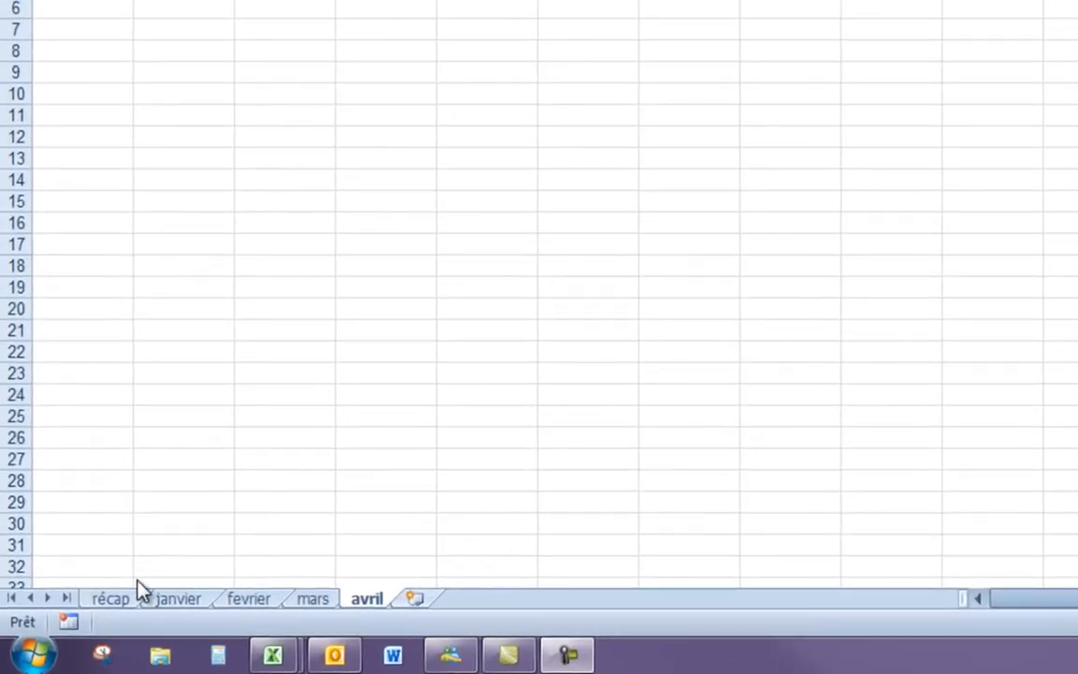
# - Move the récap sheet to the end of the workbook, after avril
pyautogui.click(122, 609)
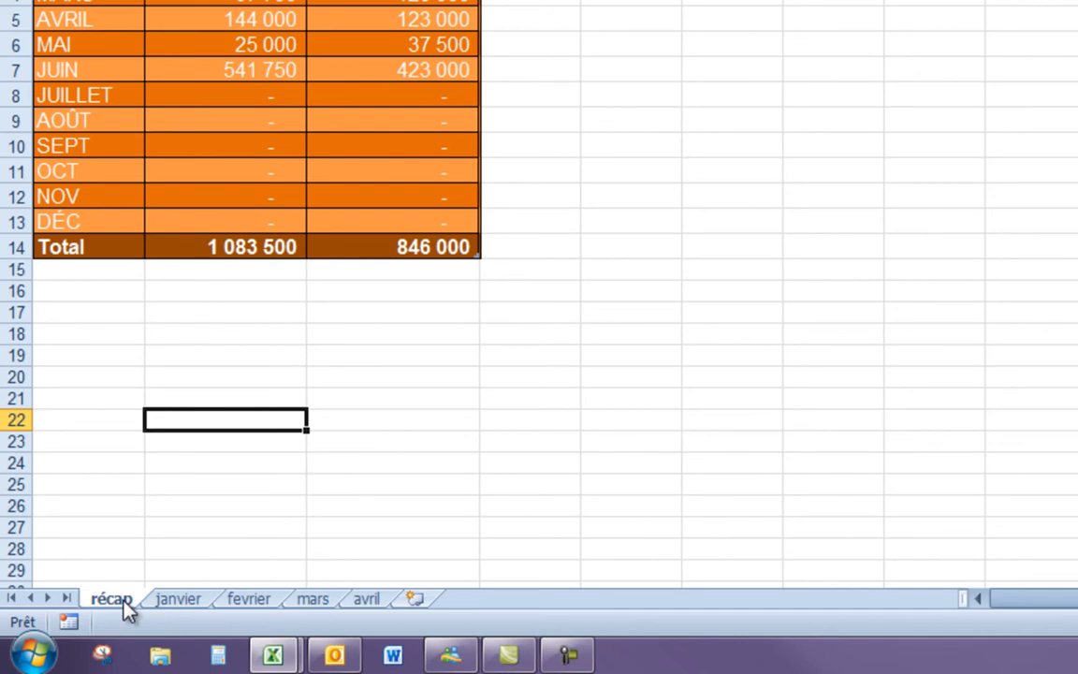
pyautogui.moveTo(125, 601); pyautogui.dragTo(423, 605)
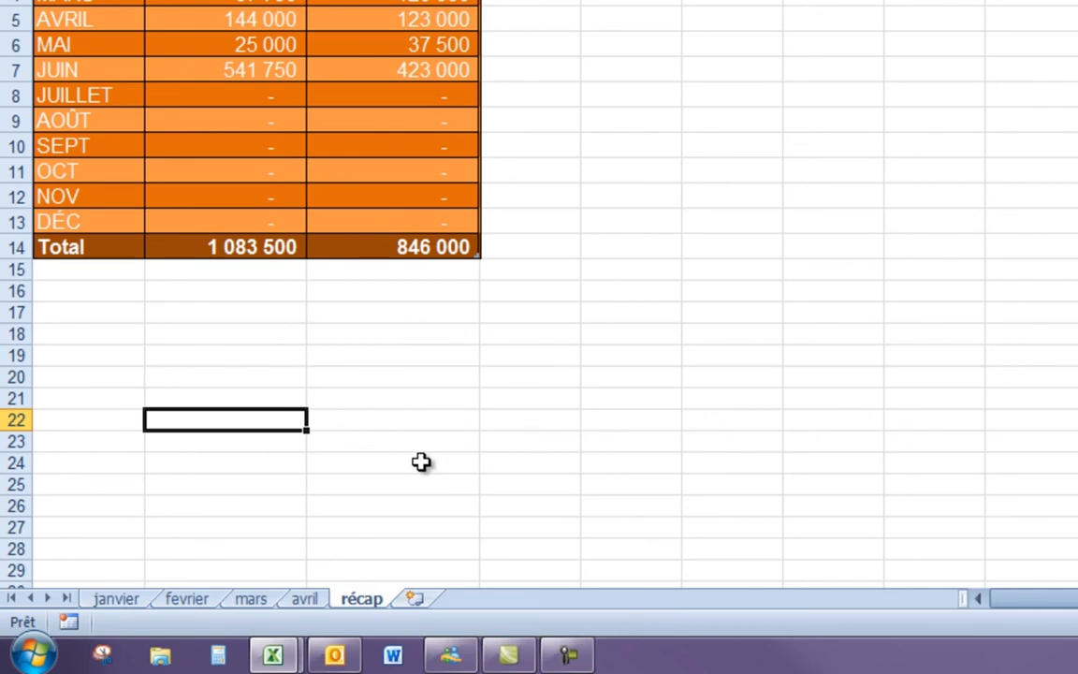
# - Duplicate the mars sheet, placing the copy between mars and avril, and rename the copy as mai
pyautogui.press('ctrl')
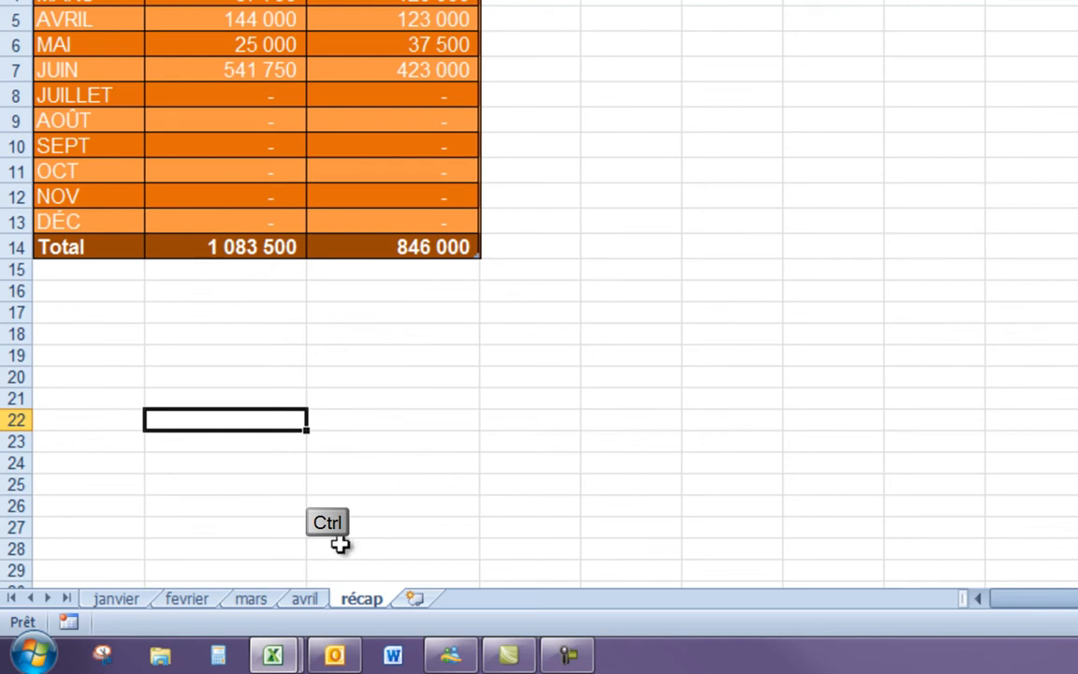
pyautogui.click(269, 604)
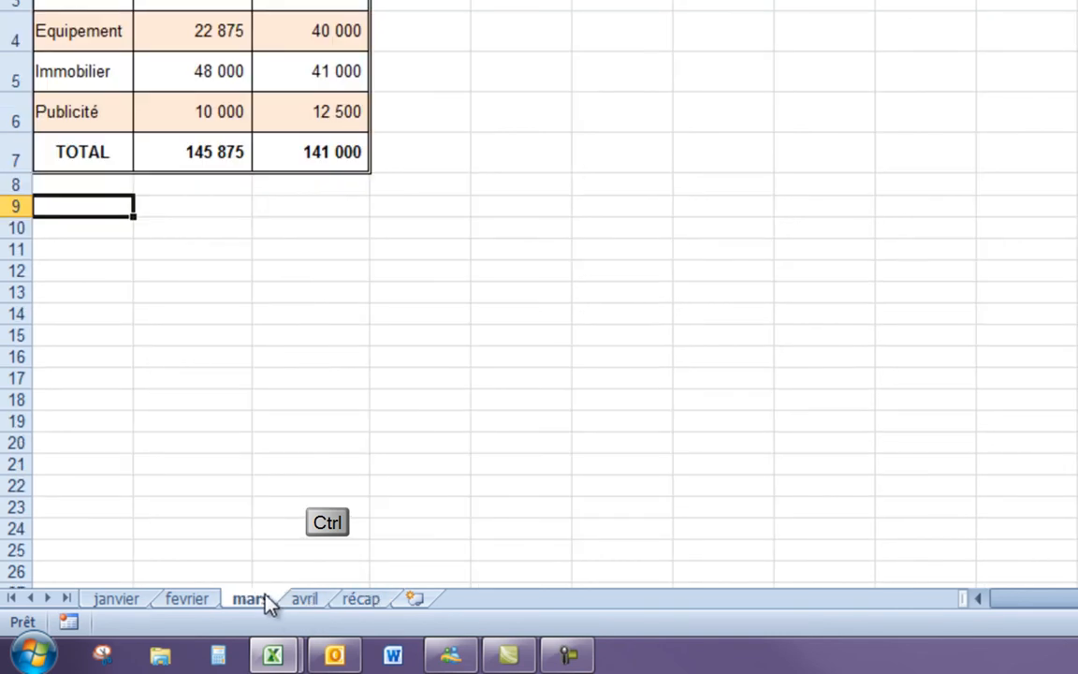
pyautogui.moveTo(267, 593); pyautogui.dragTo(300, 595)
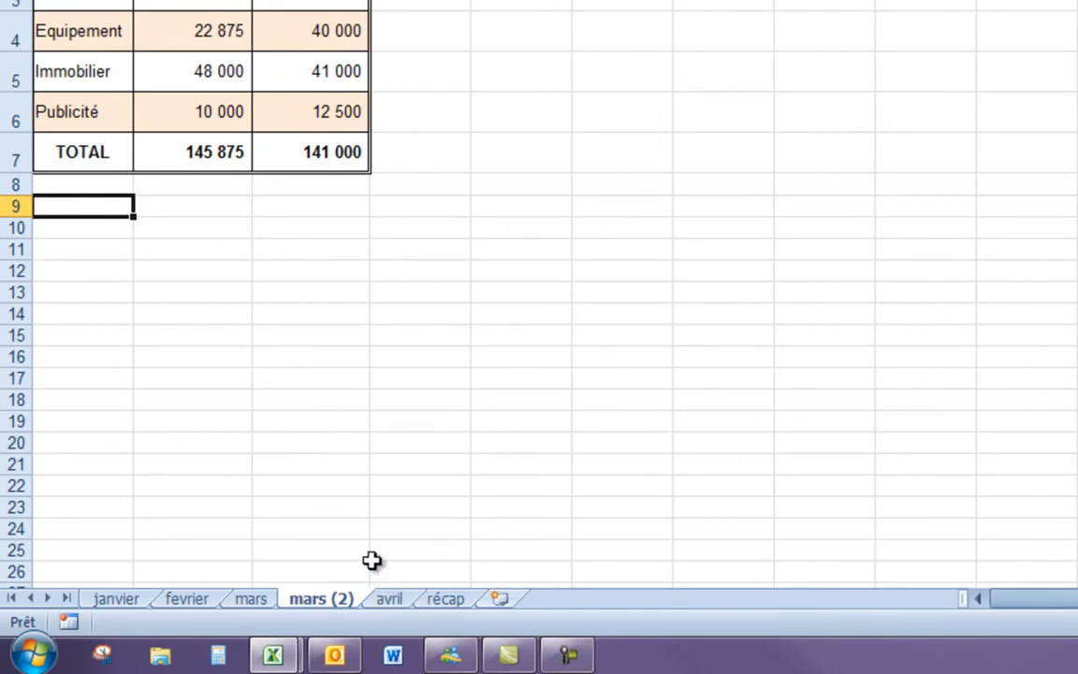
pyautogui.doubleClick(337, 600)
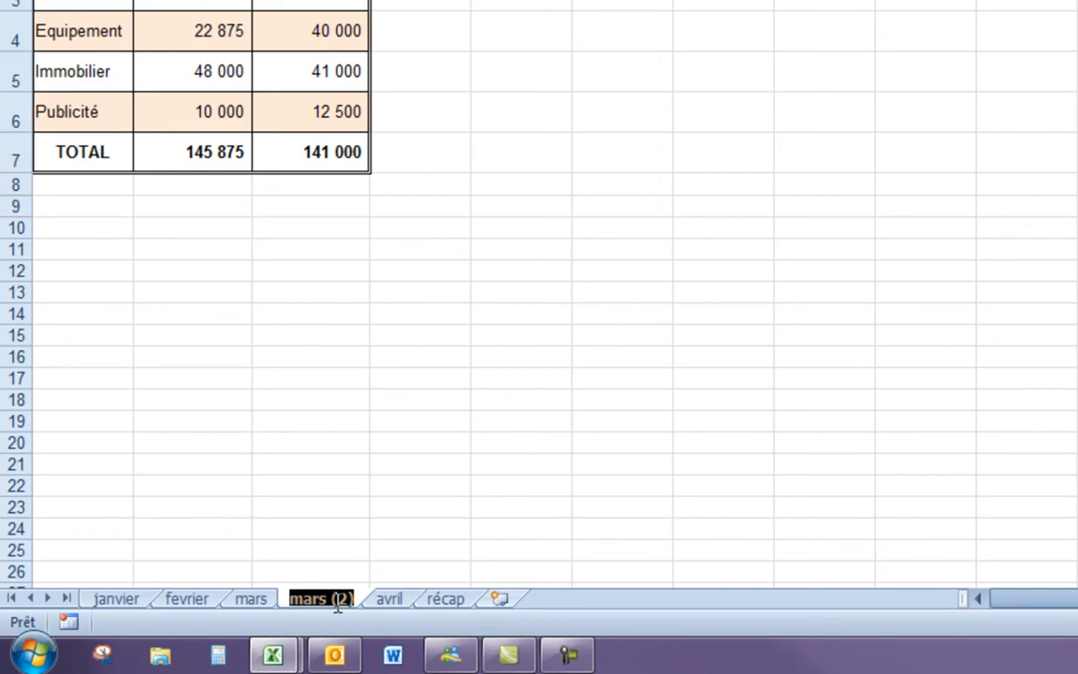
pyautogui.write('mai')
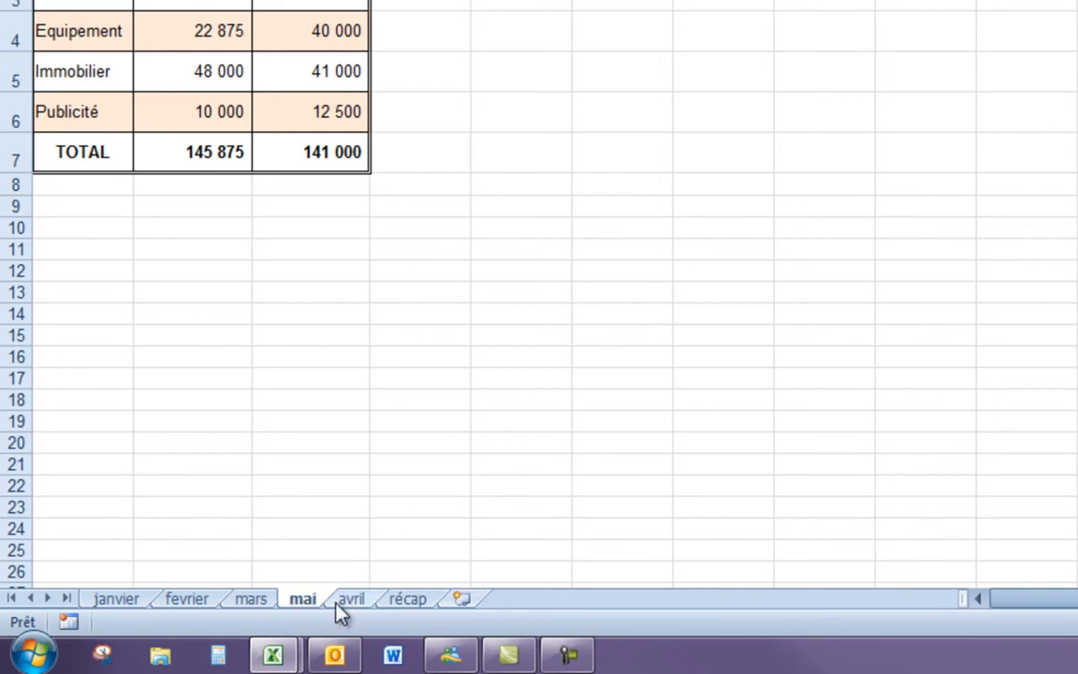
pyautogui.press('Return')
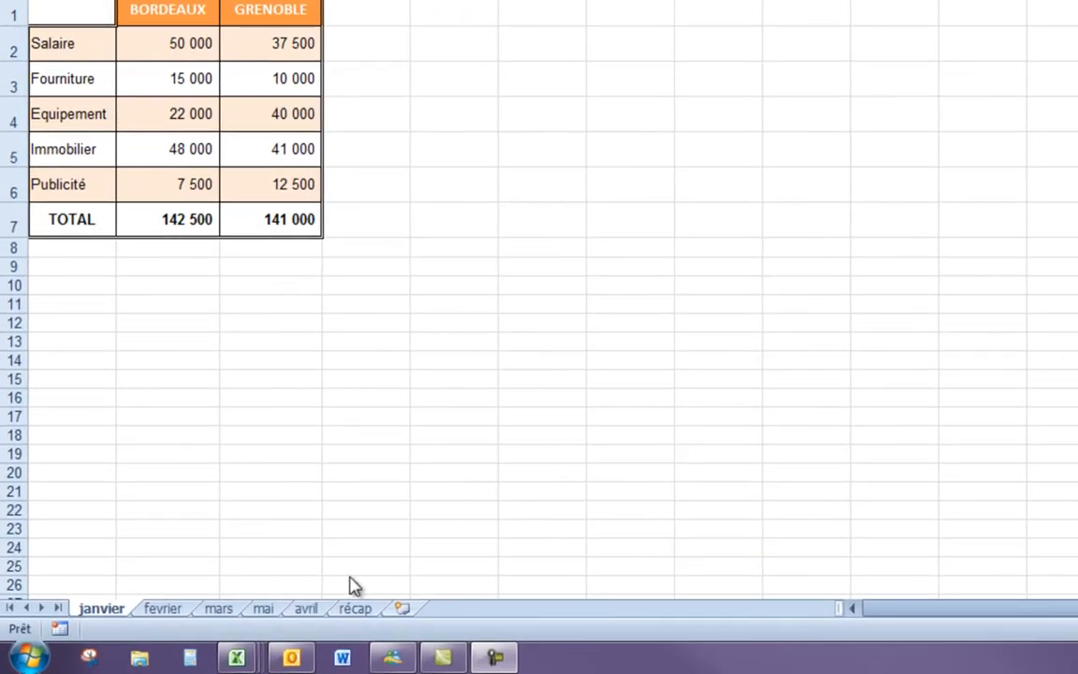
# - Copy the récap sheet into the workbook Excercice_video_19recap.xlsx, placing it last and keeping the original through the create-a-copy option
pyautogui.click(355, 609)
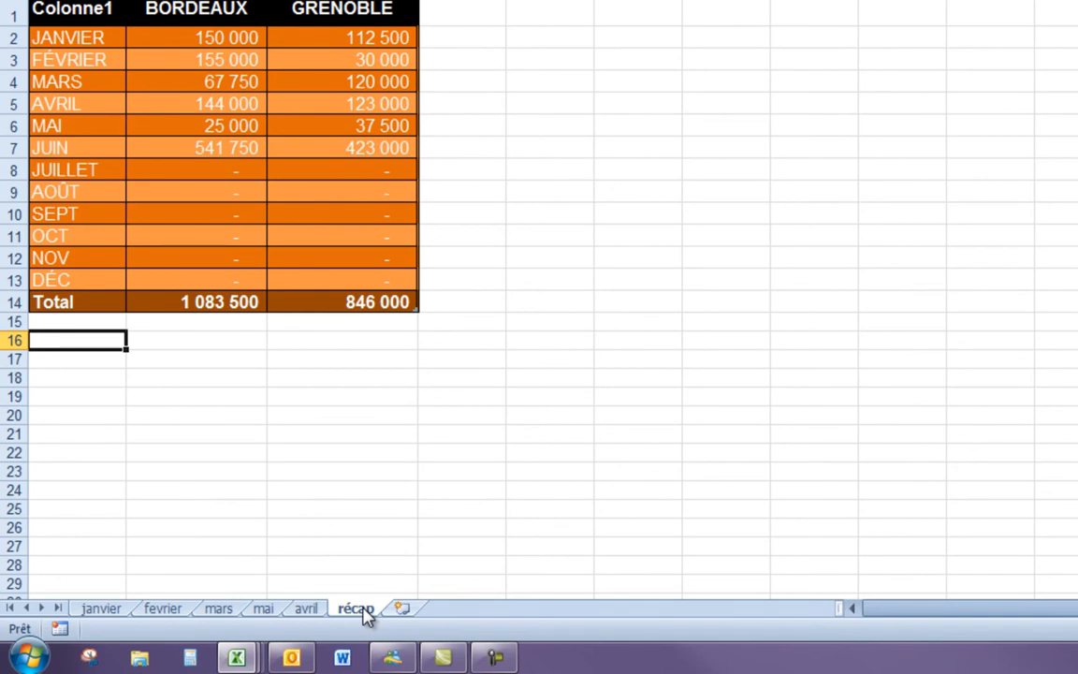
pyautogui.rightClick(364, 610)
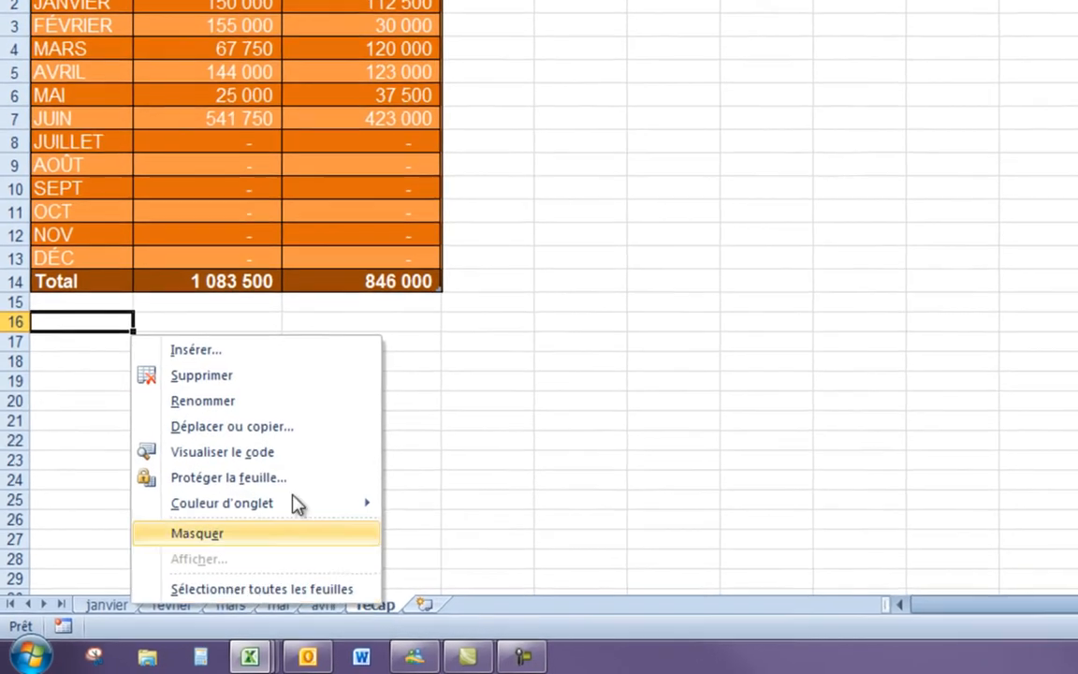
pyautogui.click(263, 447)
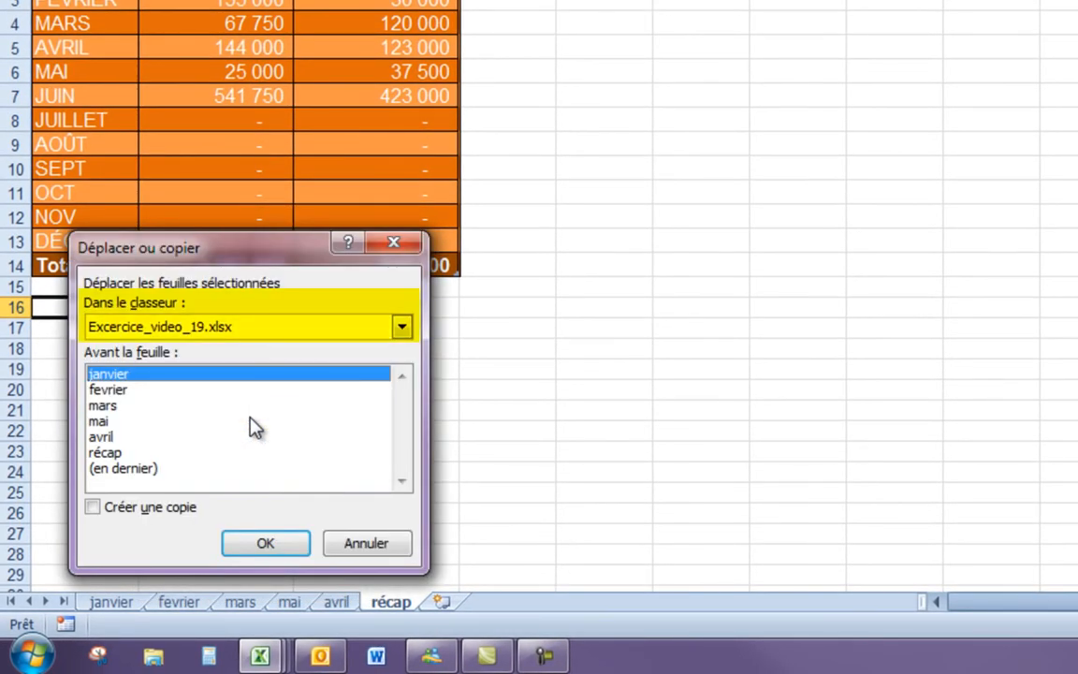
pyautogui.click(404, 326)
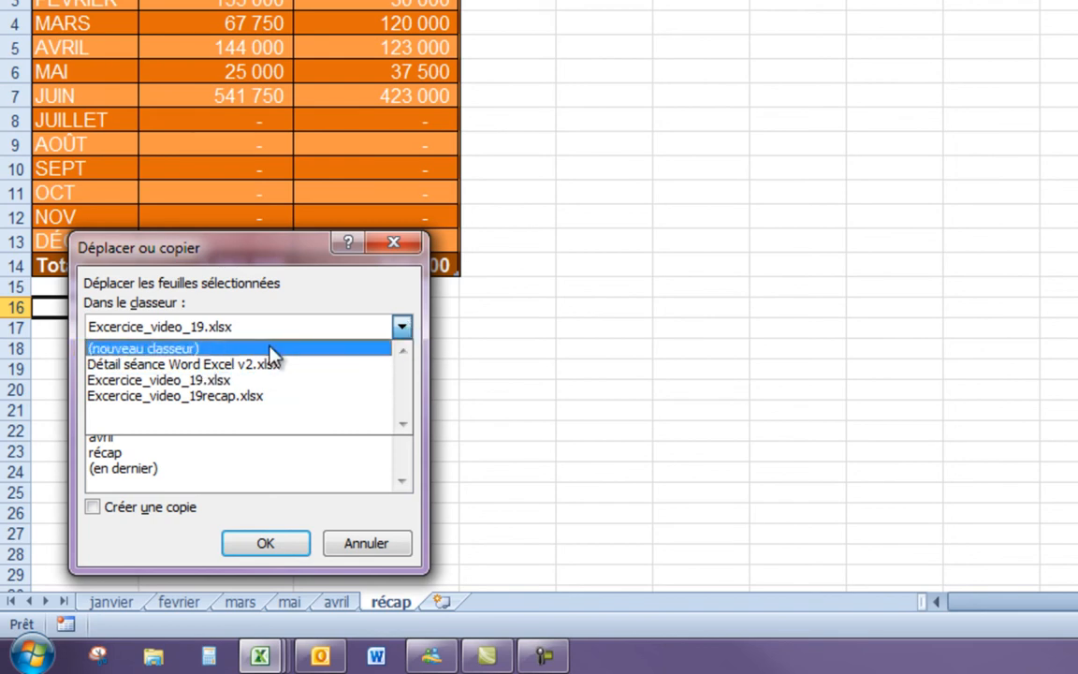
pyautogui.click(226, 403)
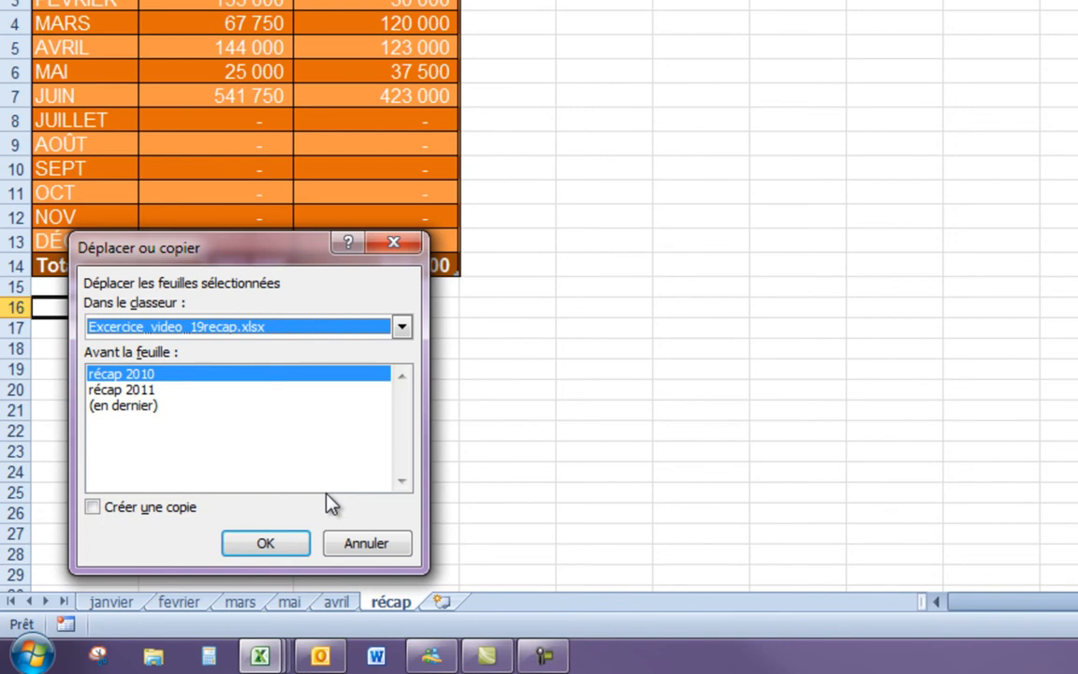
pyautogui.click(121, 407)
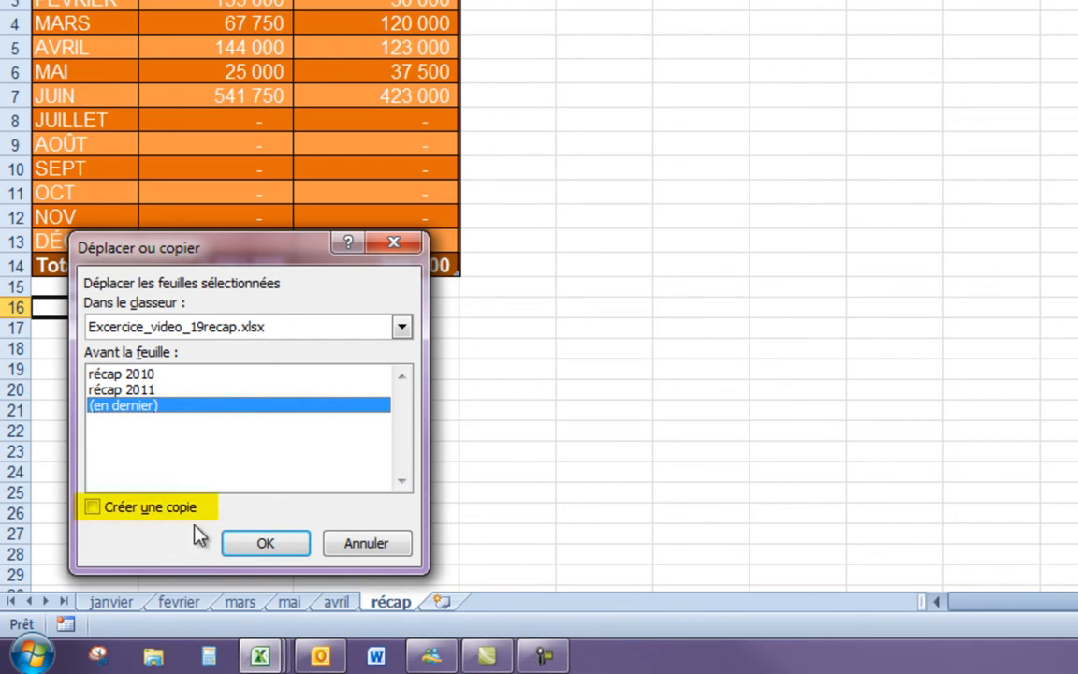
pyautogui.click(91, 507)
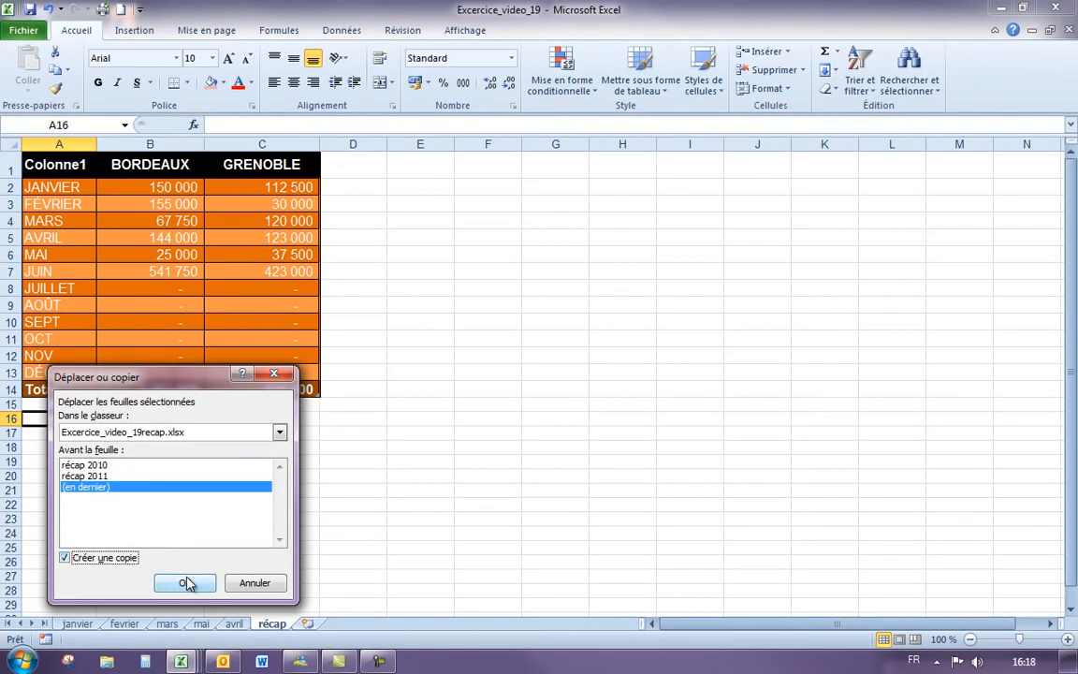
pyautogui.click(187, 583)
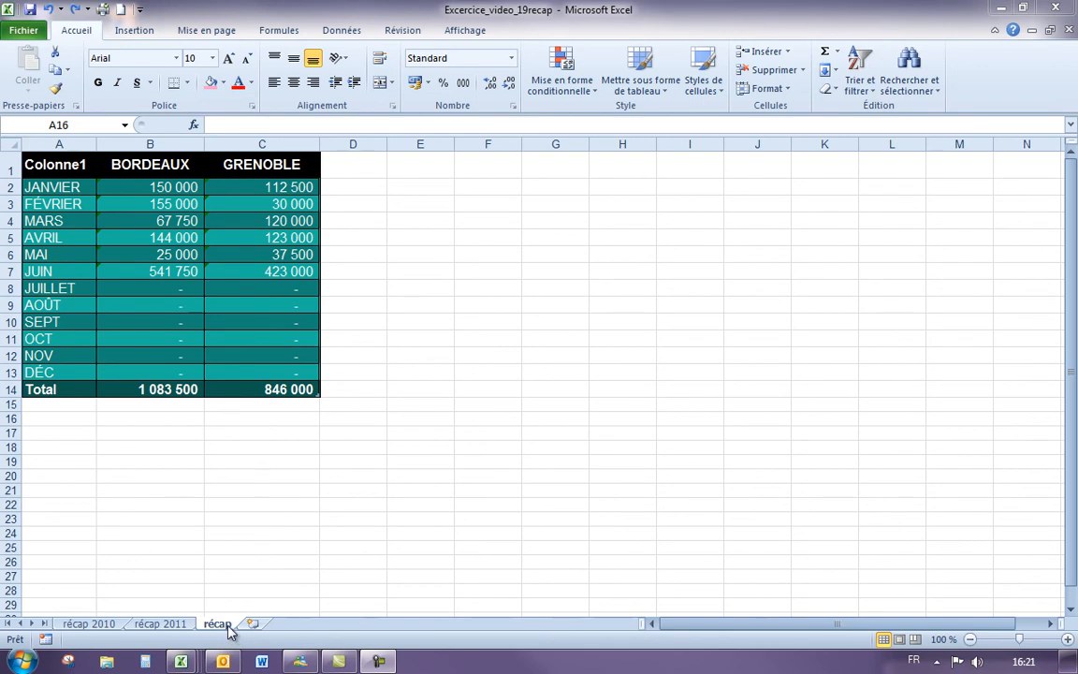
# - Rename the copied récap sheet in Excercice_video_19recap as récap 2012
pyautogui.doubleClick(219, 624)
pyautogui.click(232, 624)
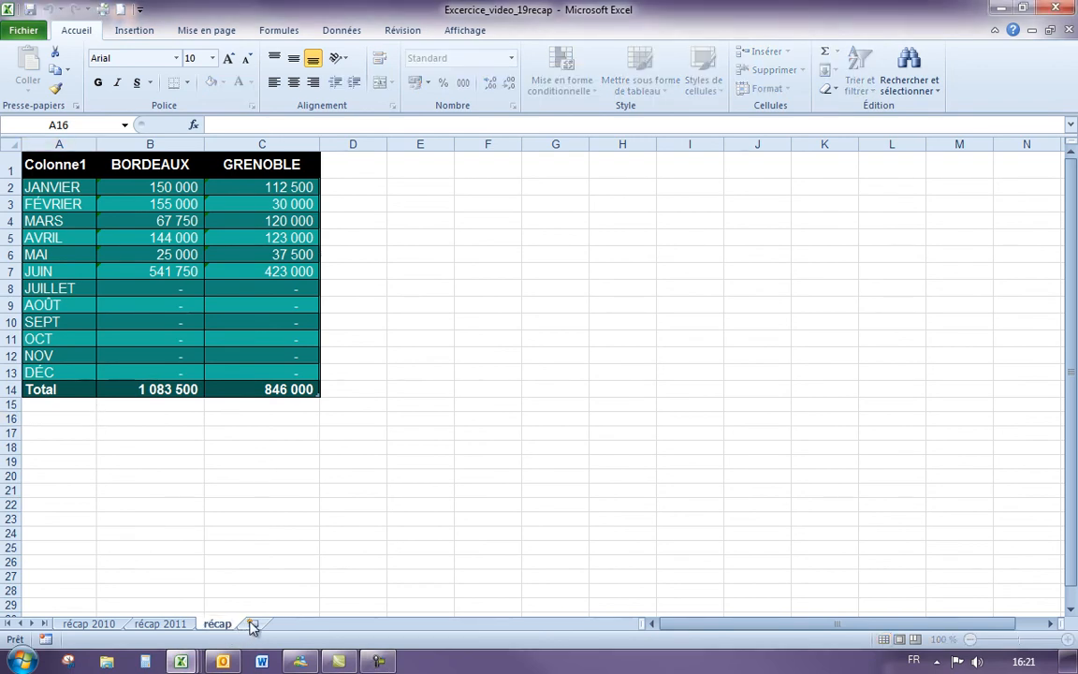
pyautogui.write('2012')
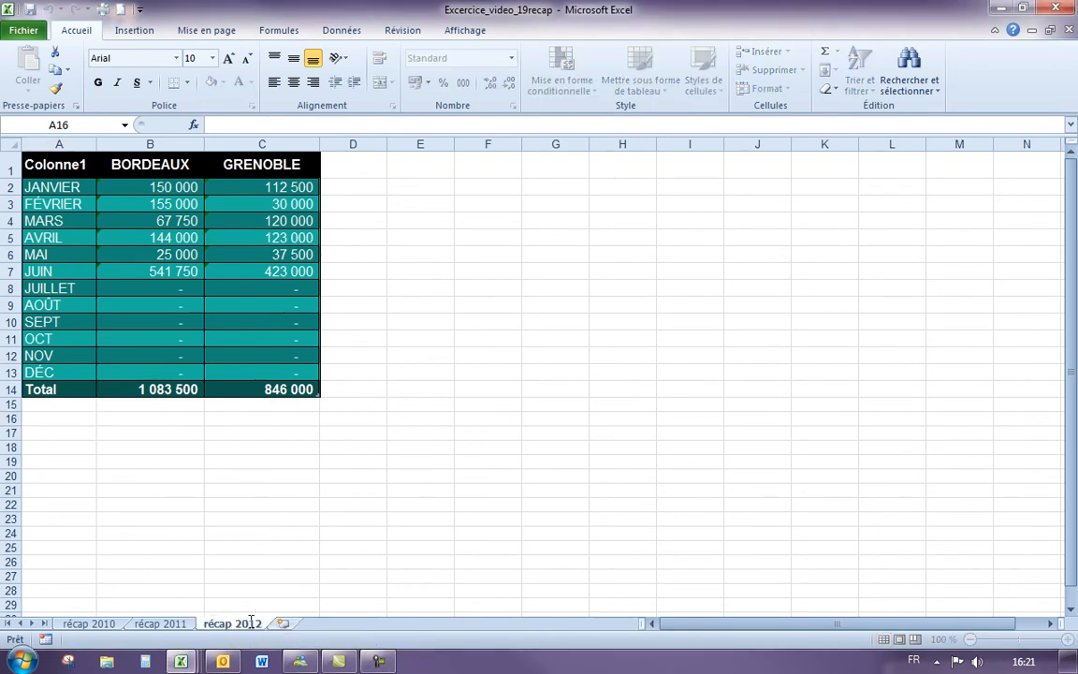
pyautogui.press('Return')
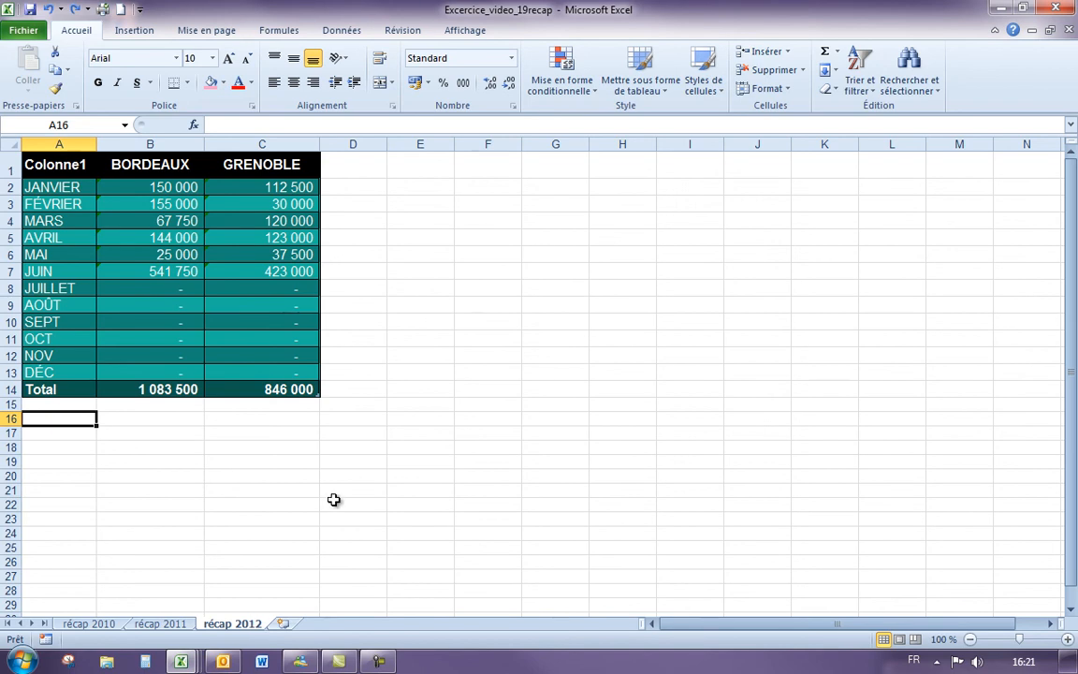